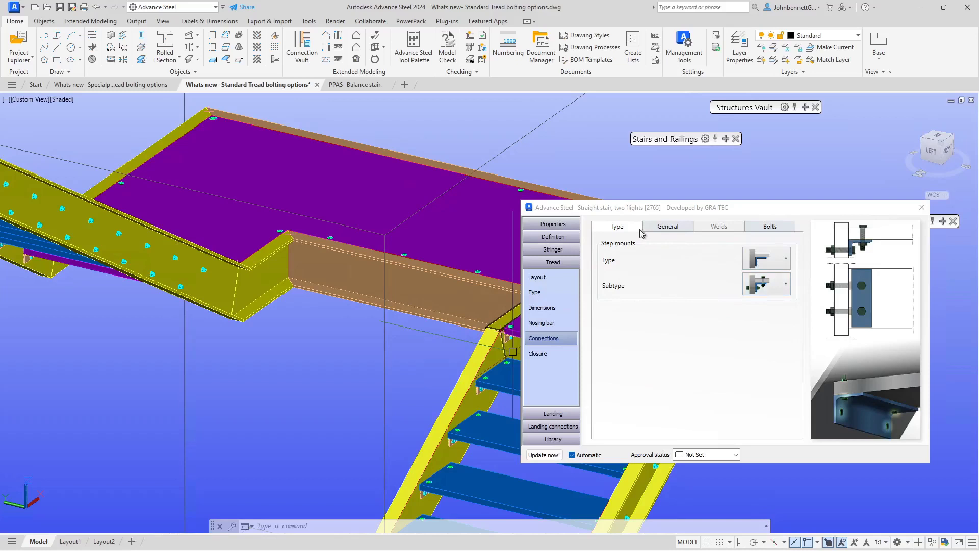
Step: Show the tread stringer bolt settings, zoom into the tread bracket and list the Site/Shop location choices
click(766, 231)
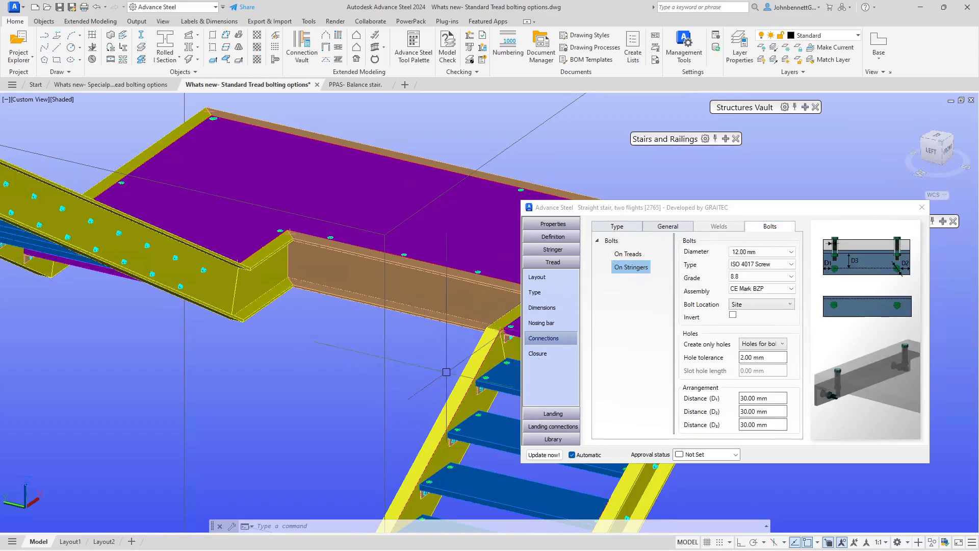
scroll(447, 372, up, 5)
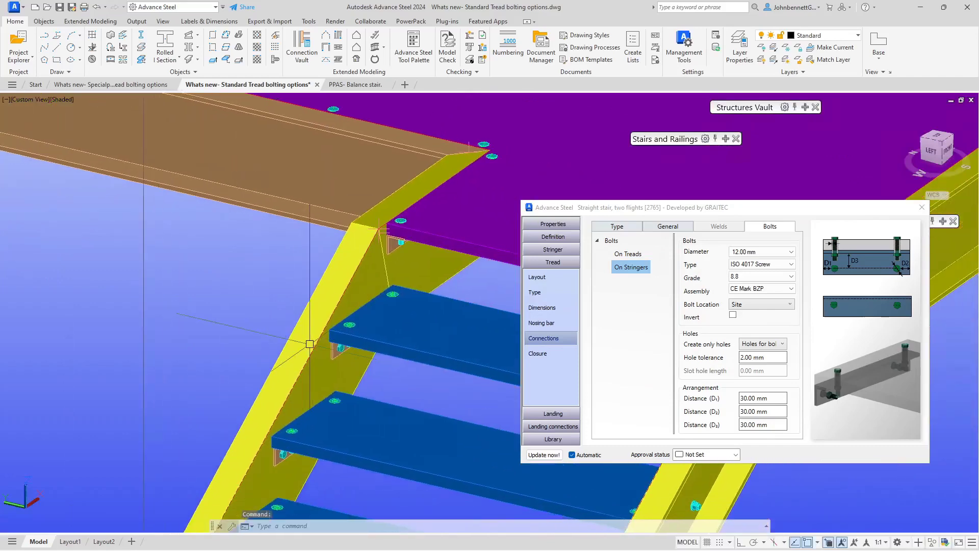
scroll(337, 349, up, 3)
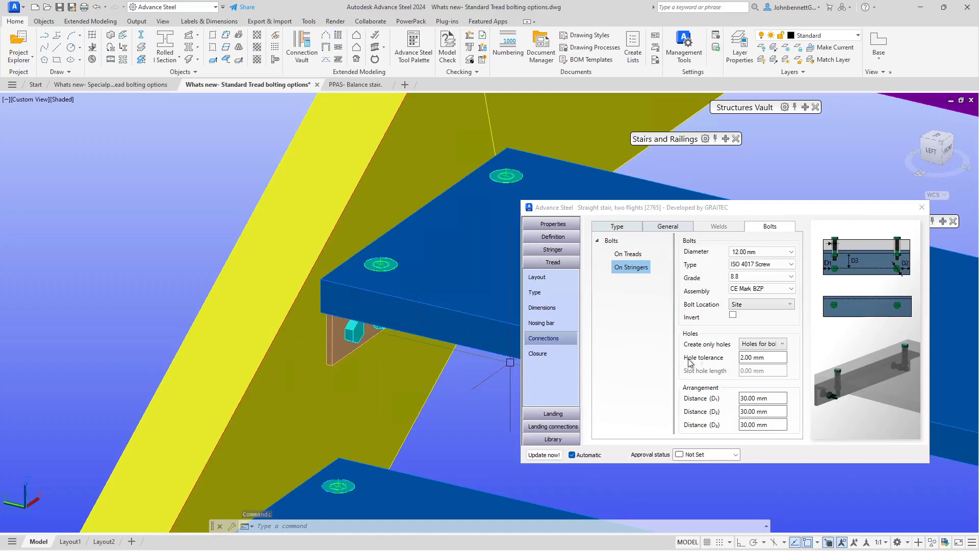
click(764, 309)
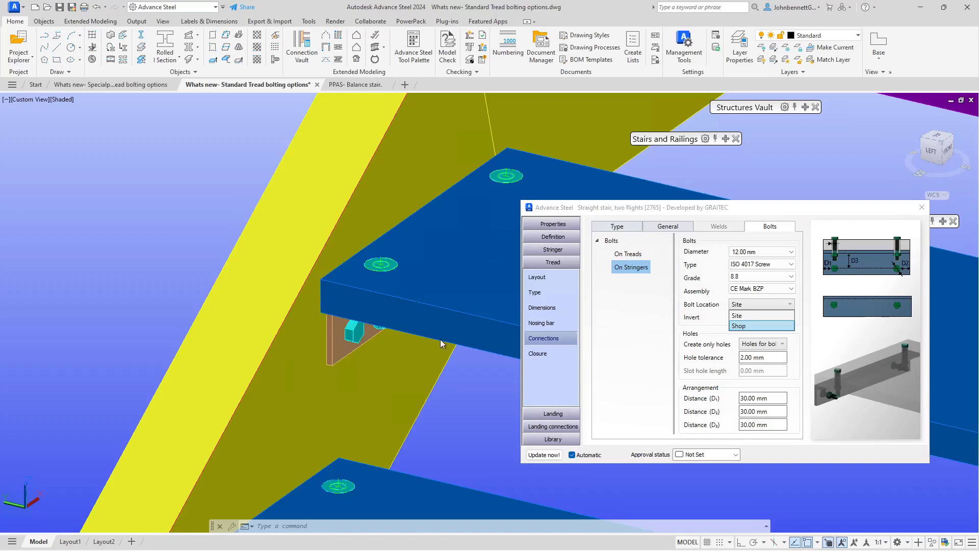
Step: Change the tread bolt location from Site to Shop and move the stair dialog aside
click(307, 410)
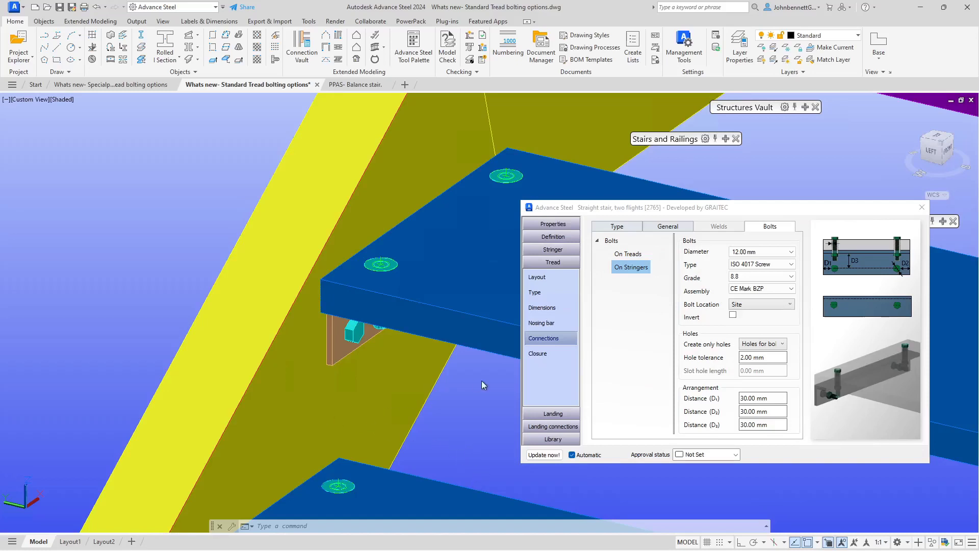
key(Down)
drag(901, 211, 797, 200)
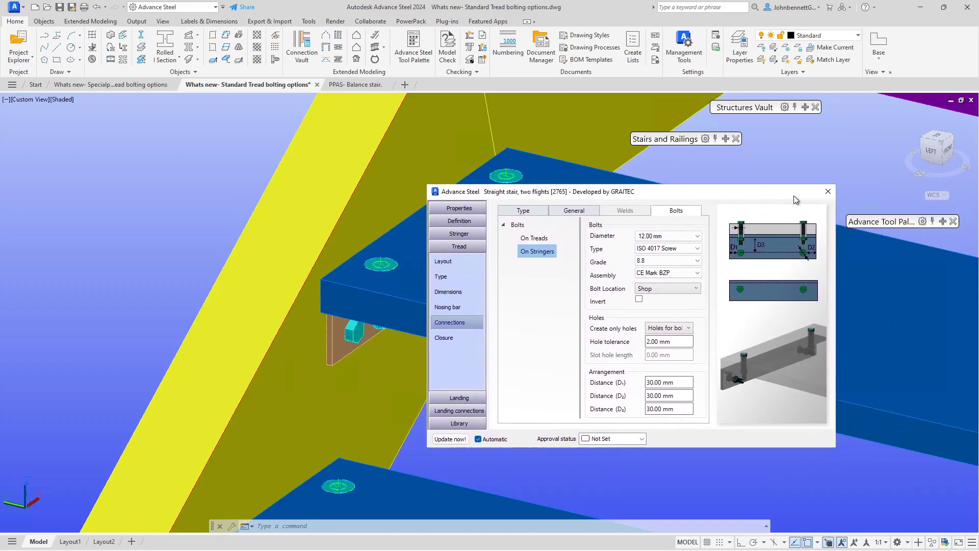
Step: Start 'Display objects connected in shop' from the Selection tool palette
mouse_move(949, 224)
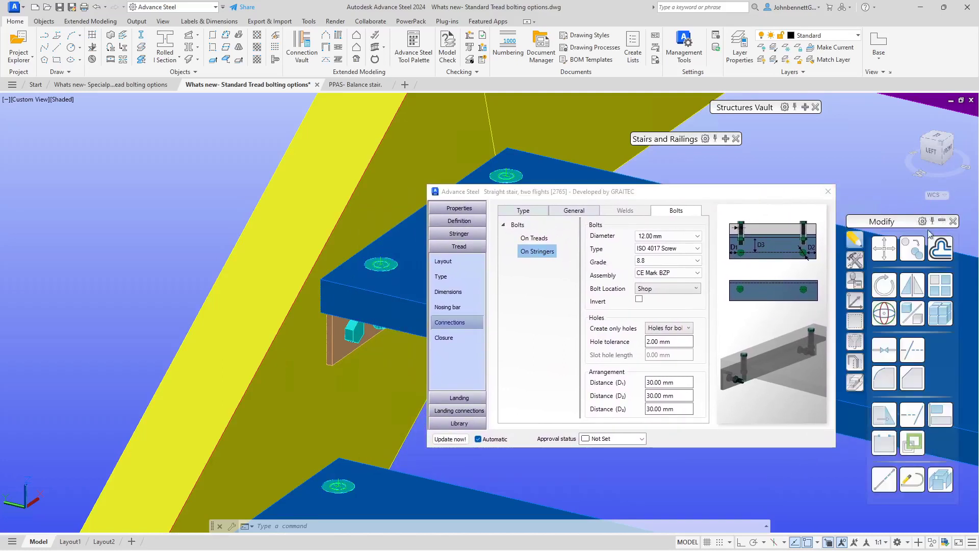
click(855, 323)
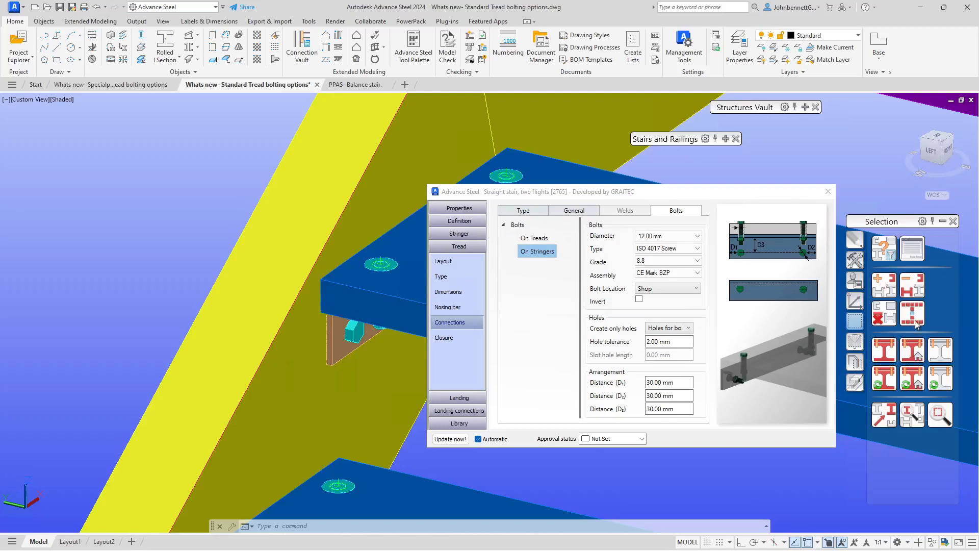
click(911, 359)
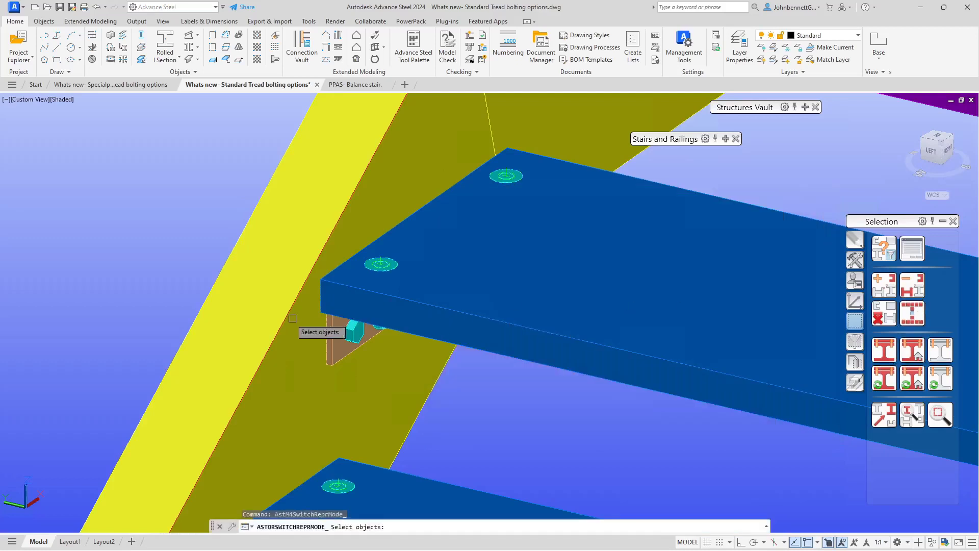
Step: Show the stringer's shop-connected tread brackets in red, view several treads, then cancel
click(111, 283)
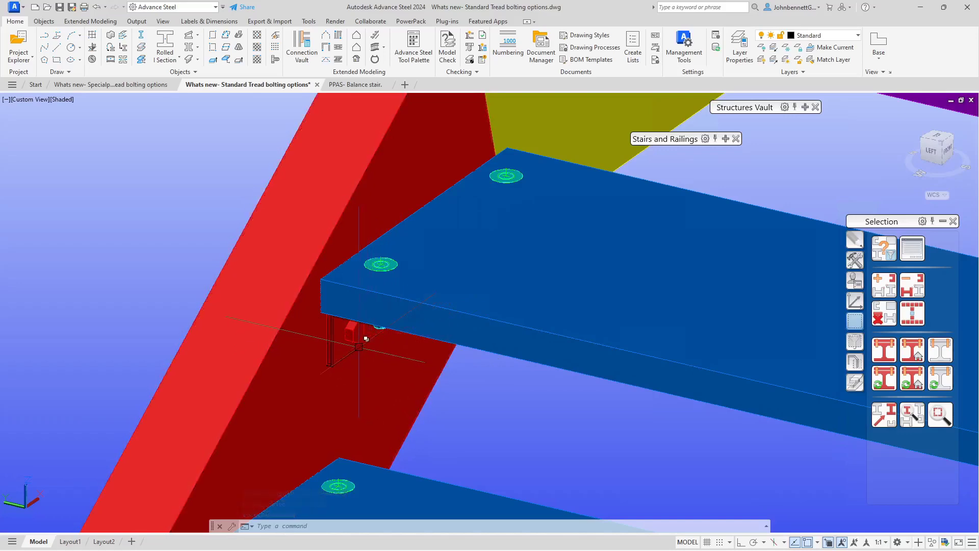
middle_drag(375, 378, 341, 279)
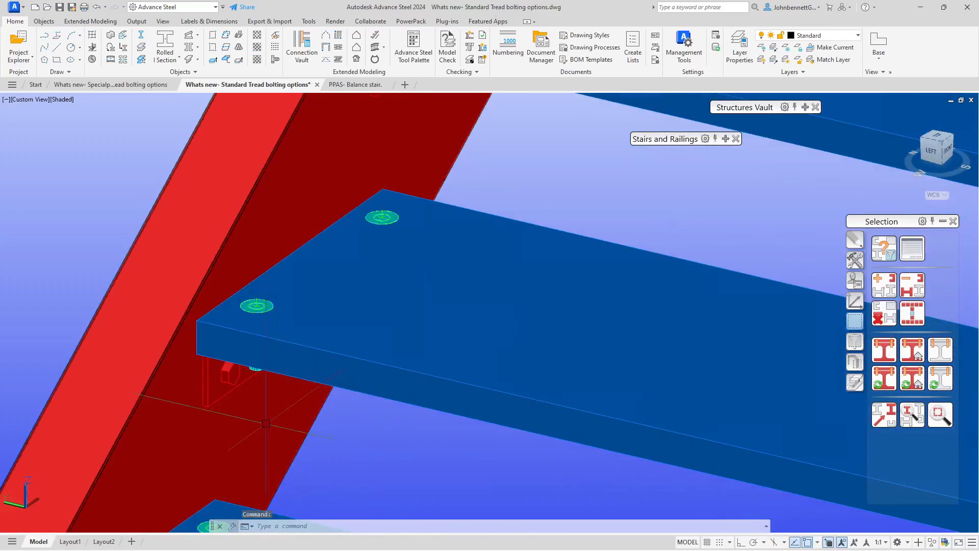
shift+middle_drag(111, 400, 87, 398)
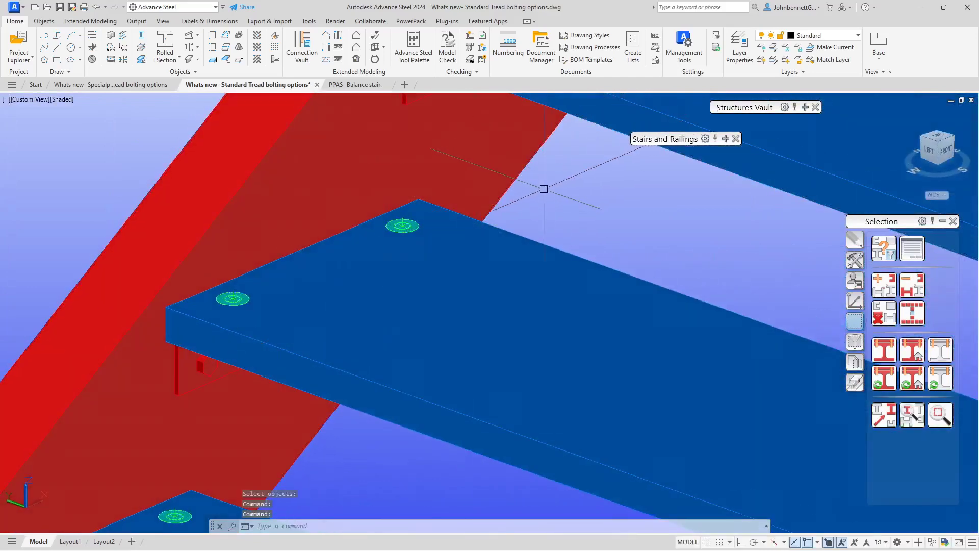
right_click(544, 188)
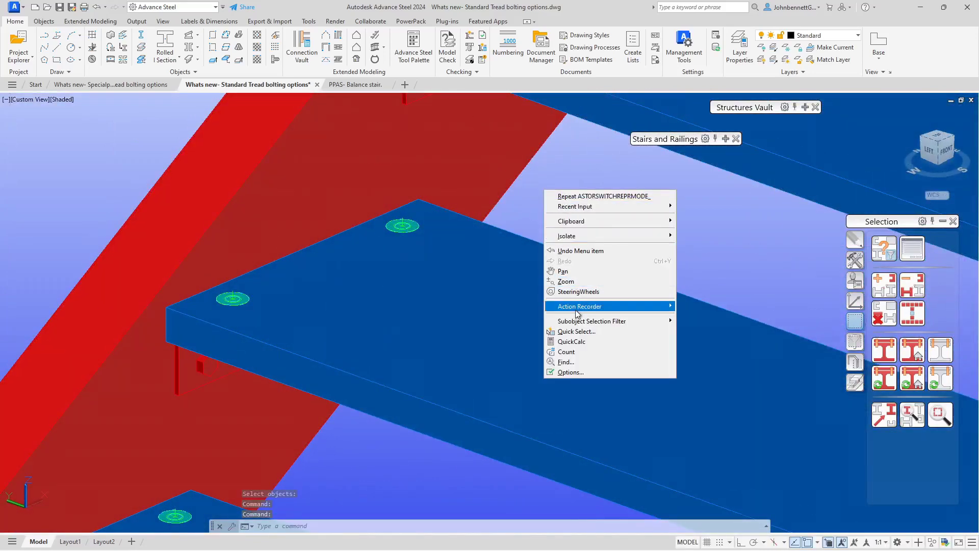
key(Escape)
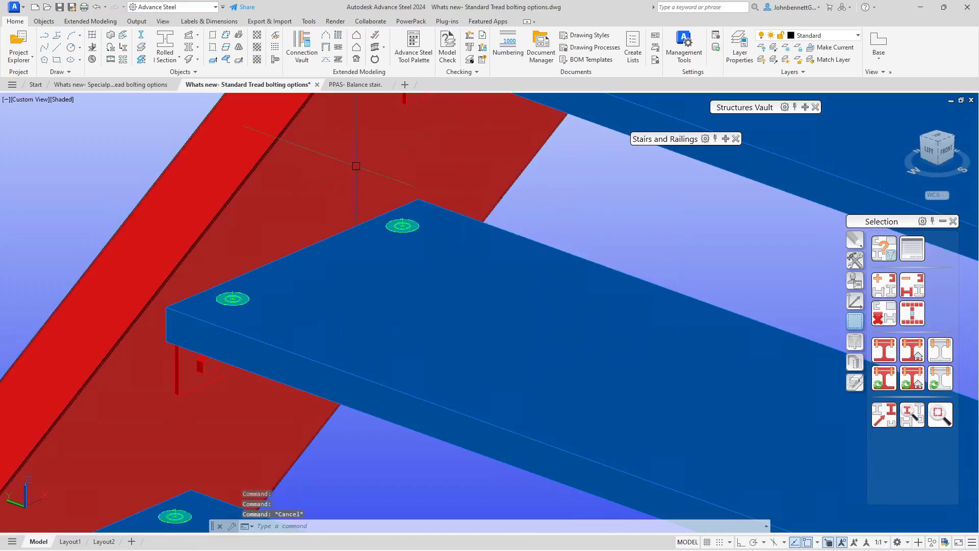
Step: In the Specialpart Tread bolting options drawing, show the stringer's shop-connected parts and select the lower tread beam
click(103, 86)
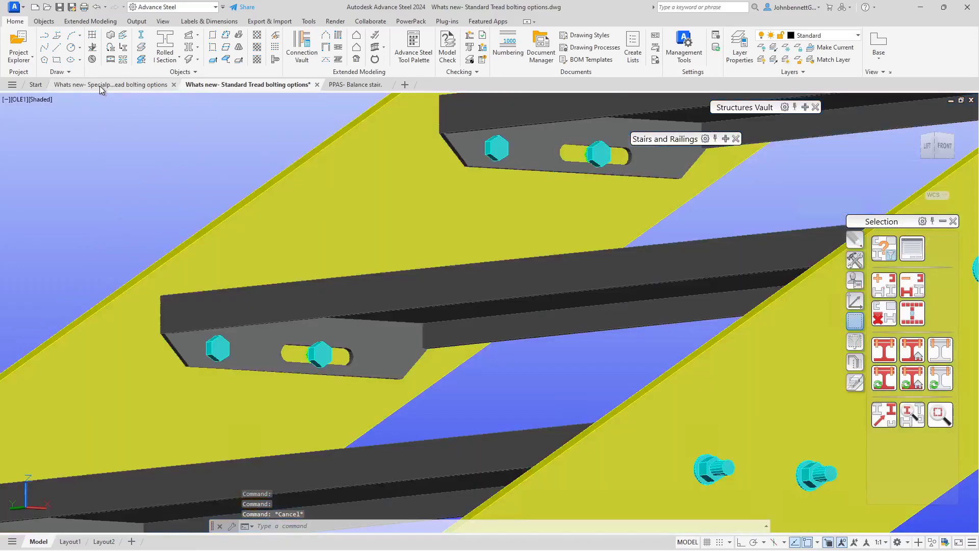
click(221, 214)
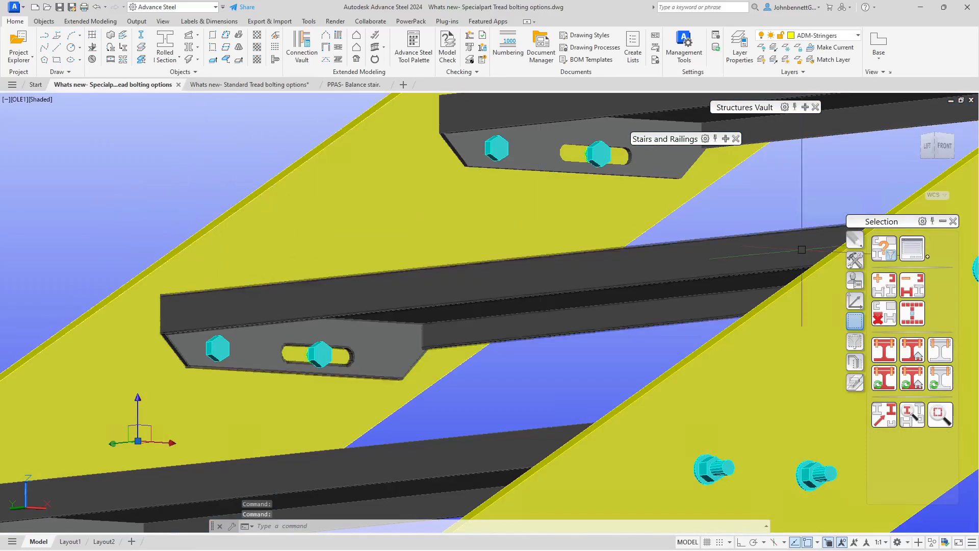
click(939, 348)
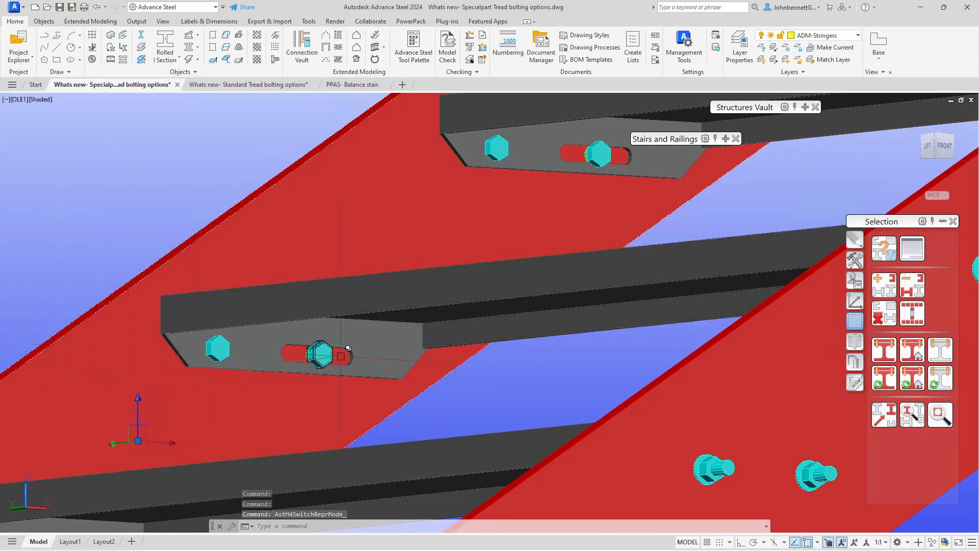
click(510, 363)
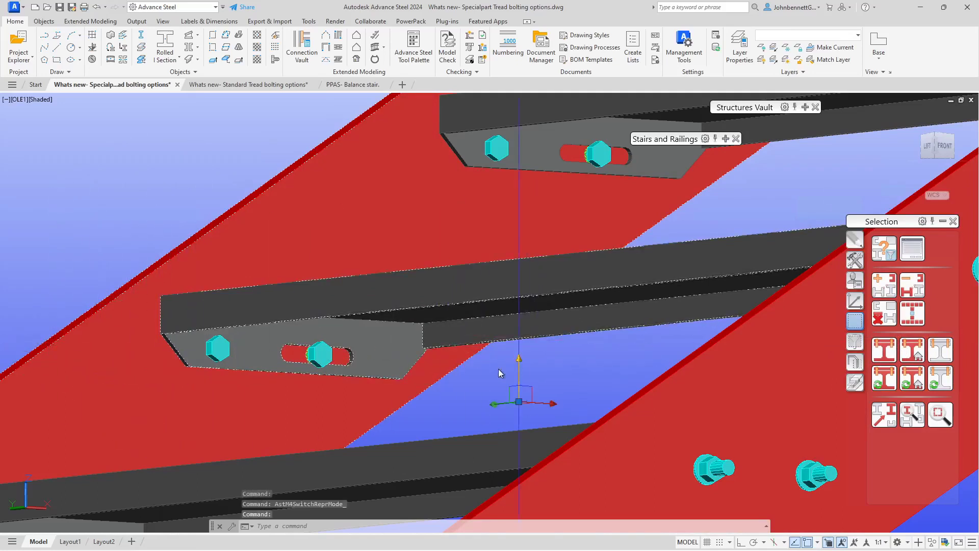
right_click(489, 375)
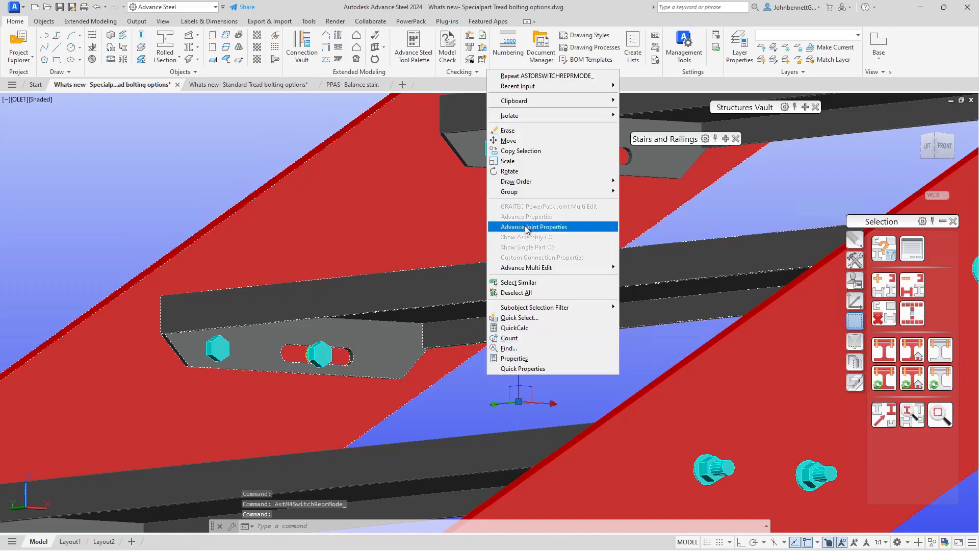
Step: Open Advance Joint Properties for the Double flights with half landing, U-shaped stair
click(528, 227)
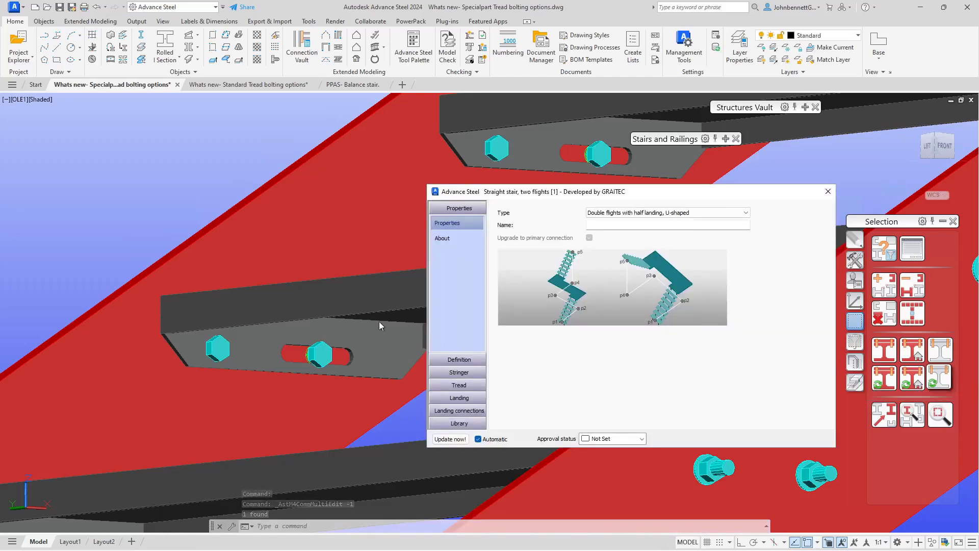
click(449, 388)
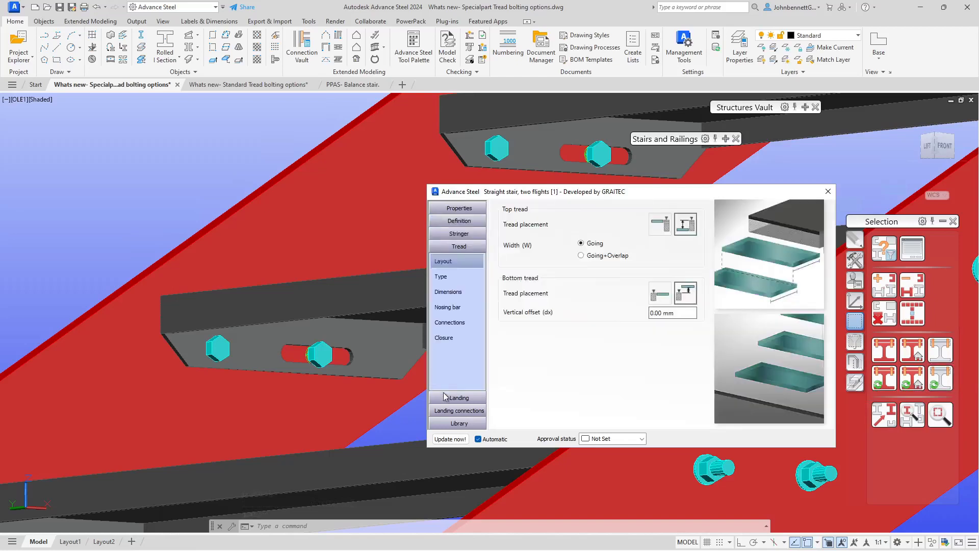
click(448, 322)
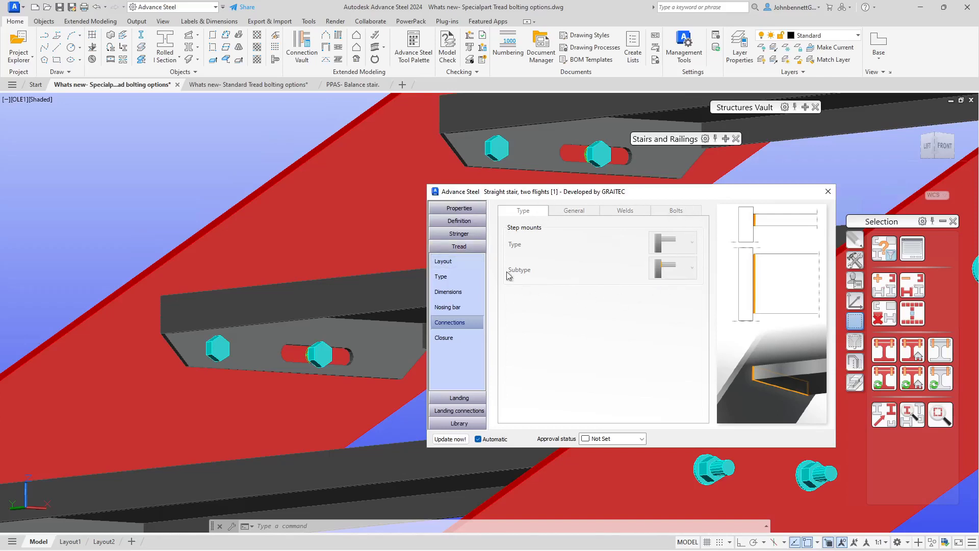
click(441, 277)
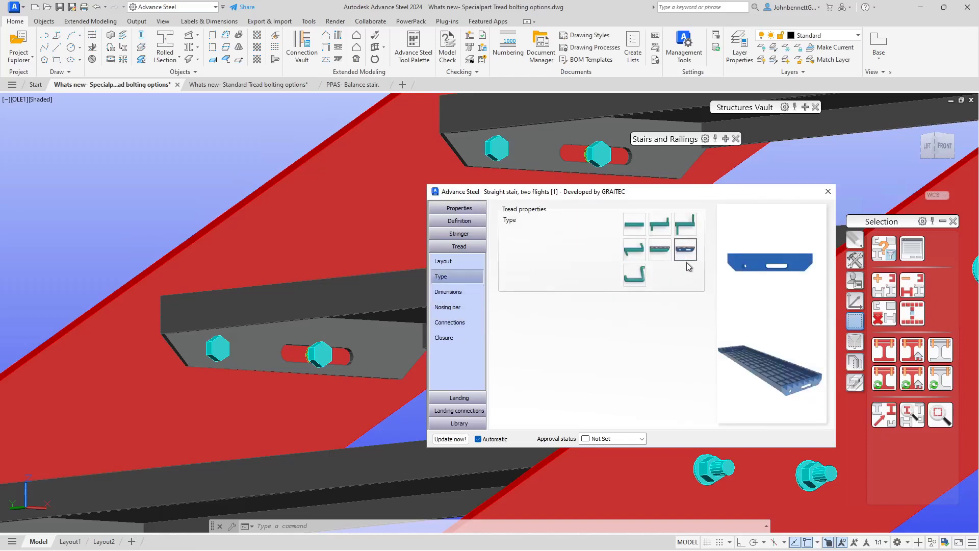
click(454, 294)
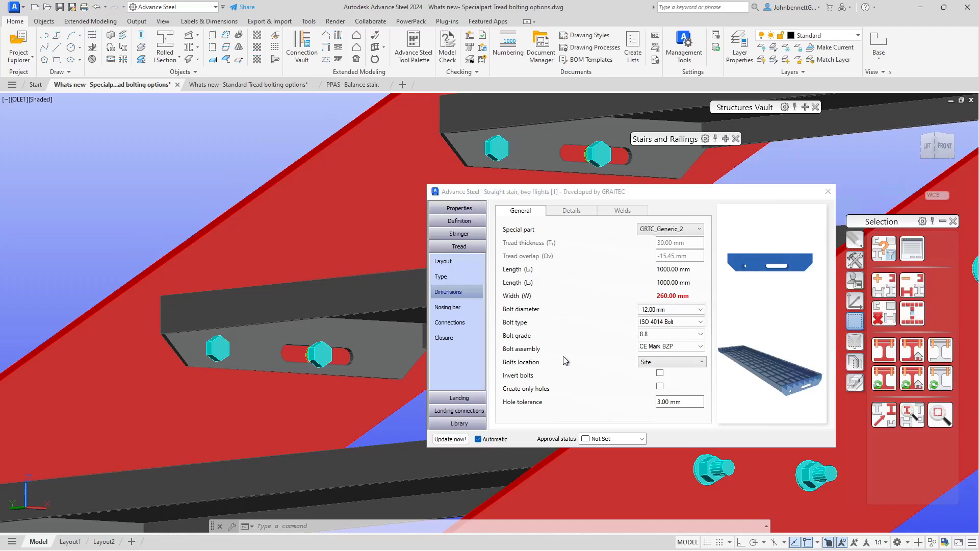
click(654, 362)
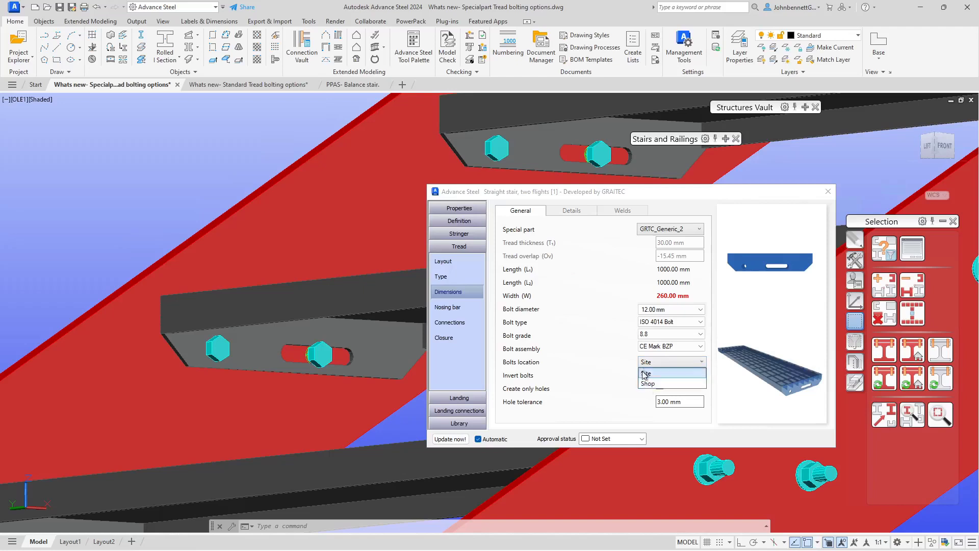
click(589, 361)
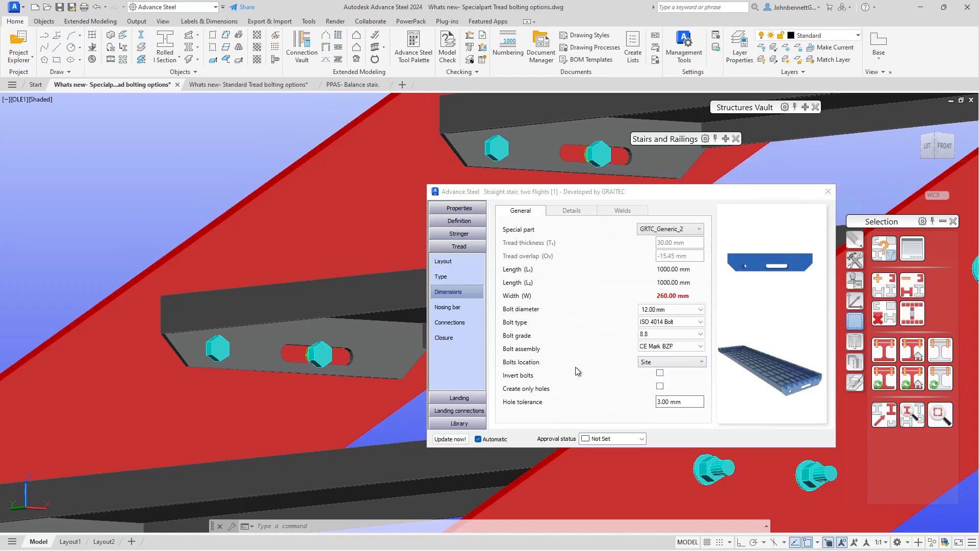
click(656, 362)
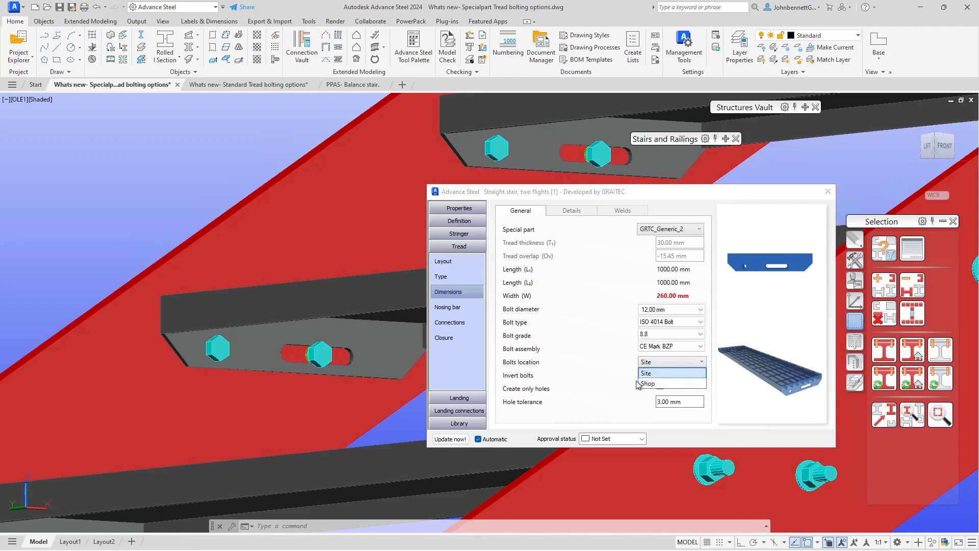
click(607, 378)
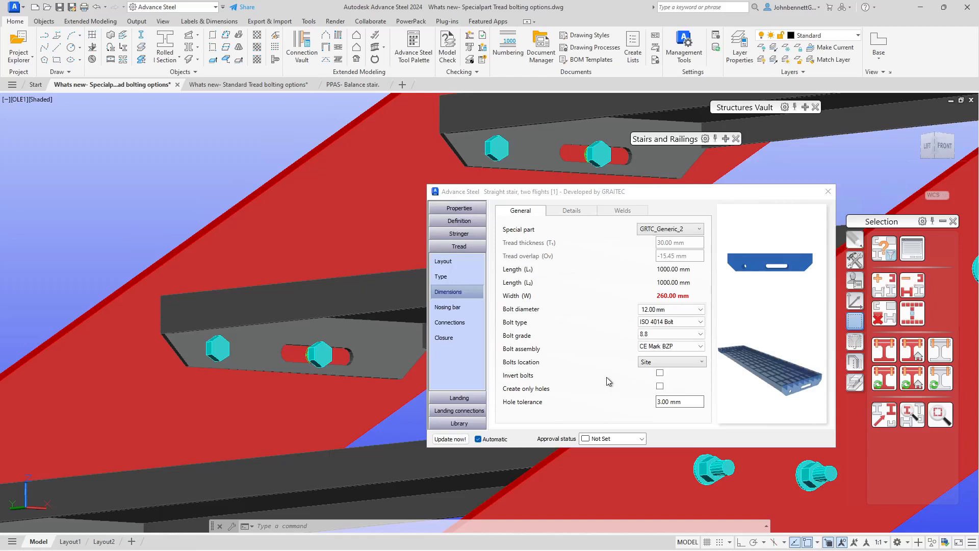
Step: Close the joint dialog and switch the stair to main-structure representation
click(826, 194)
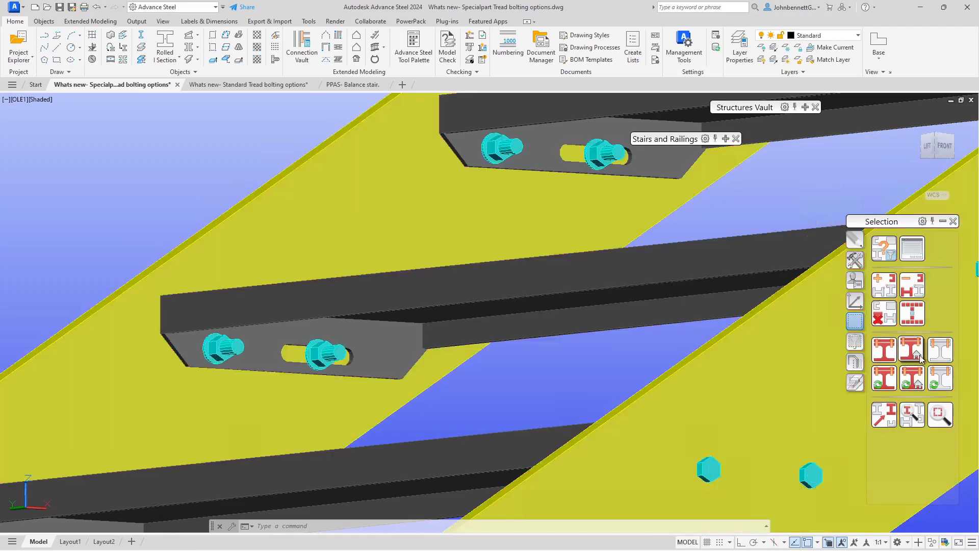
click(912, 378)
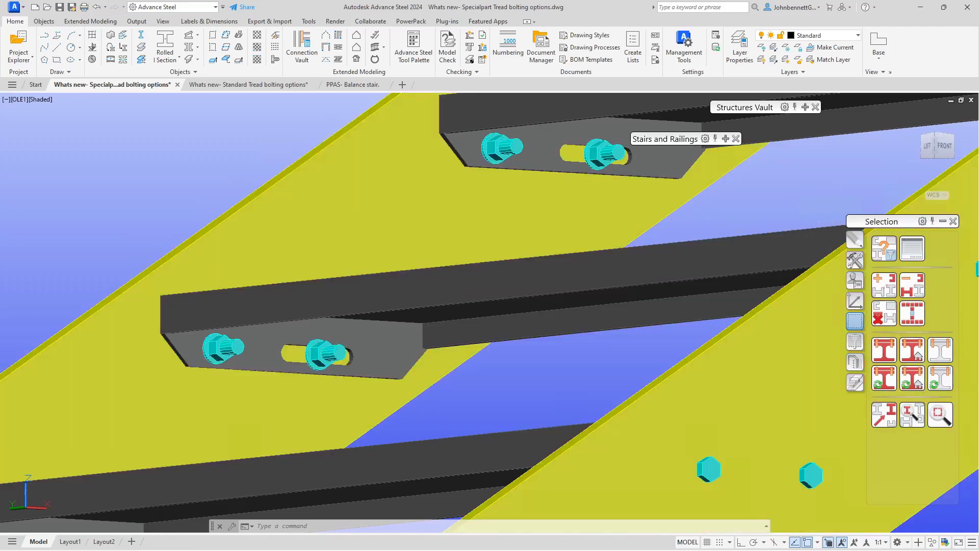
click(180, 187)
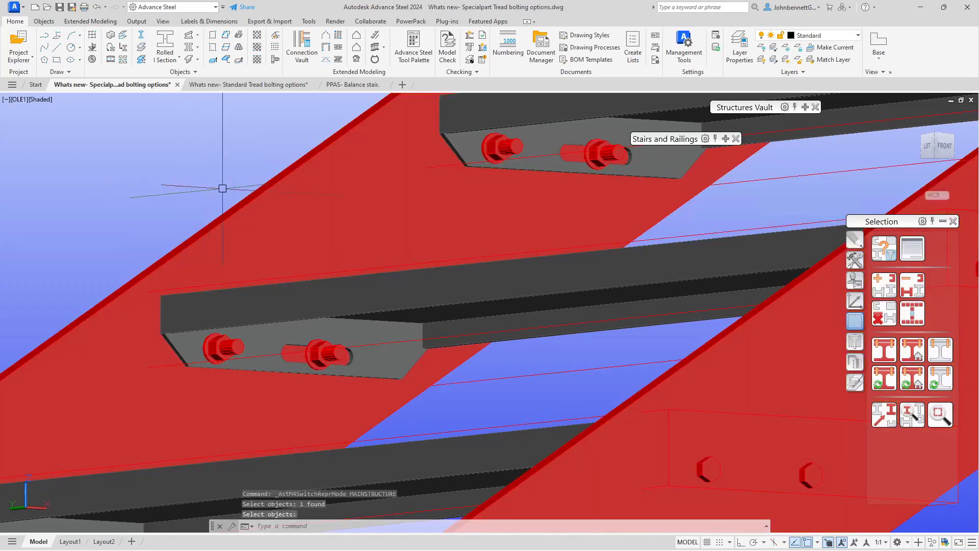
key(Return)
Step: Select the tread beside the bolts, zoom out, then clear the selection
click(522, 378)
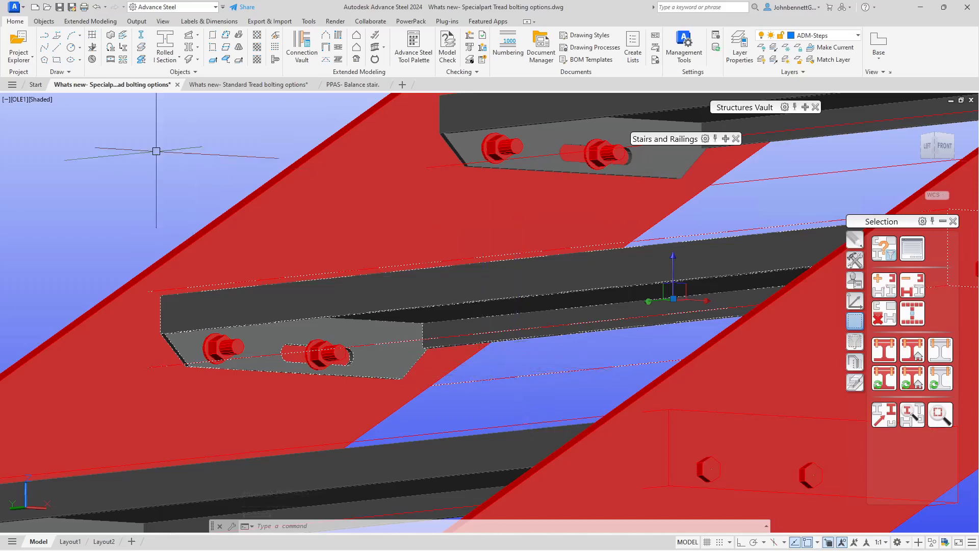
scroll(106, 168, down, 2)
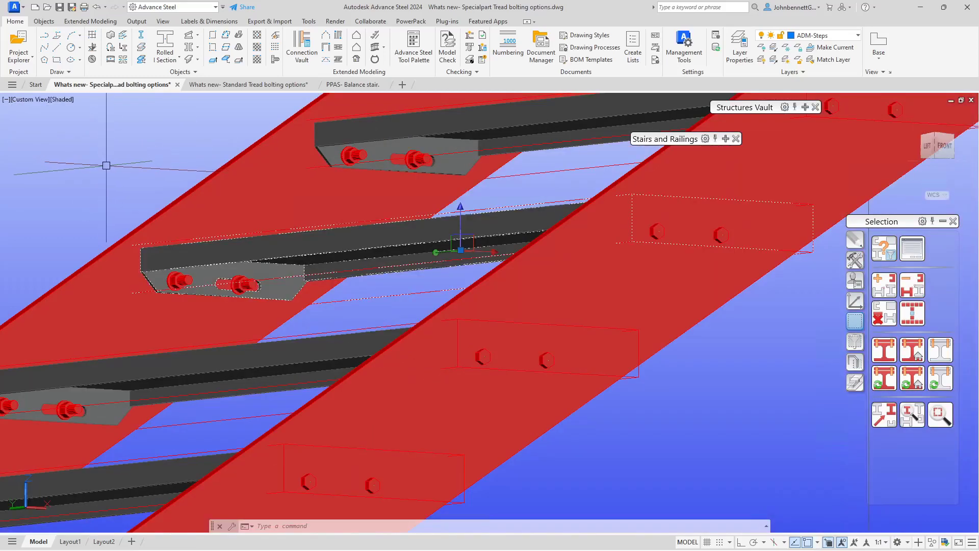
key(Escape)
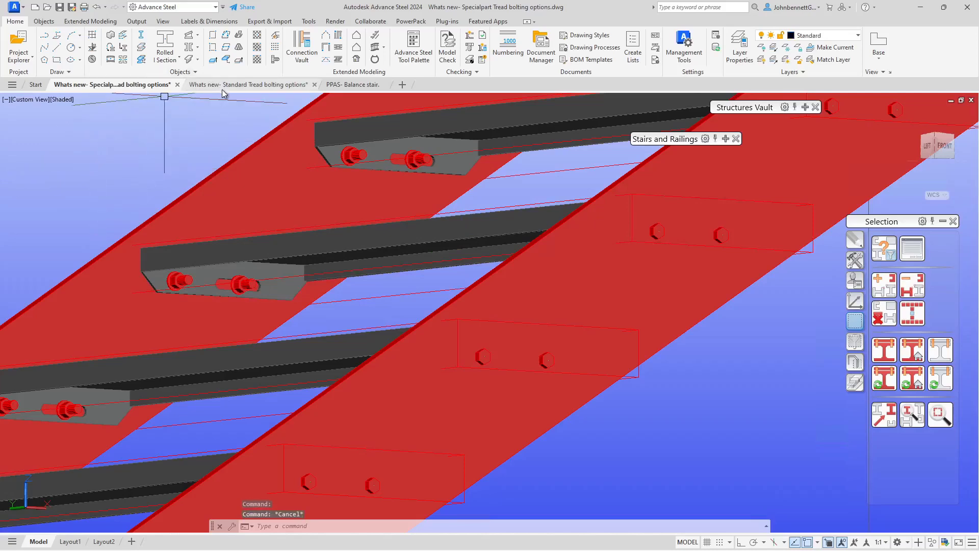
Step: In the PPAS- Balance stair drawing, open Advance Joint Properties of the balanced stair
click(335, 88)
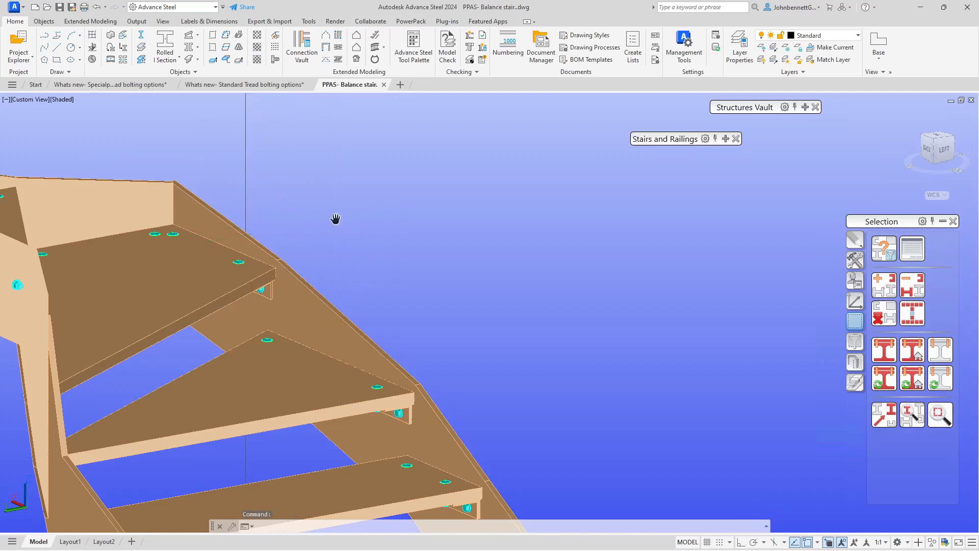
middle_drag(337, 219, 350, 208)
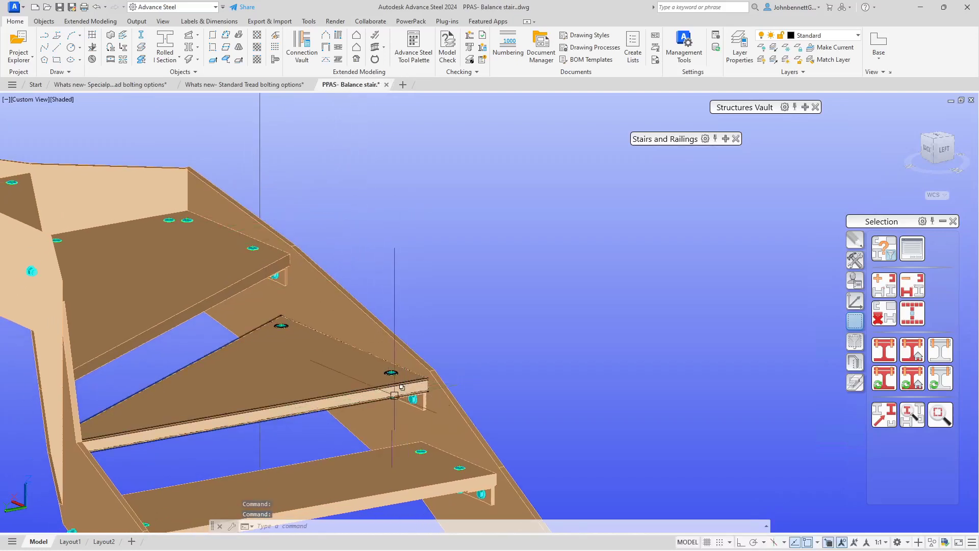
scroll(409, 398, up, 2)
click(459, 389)
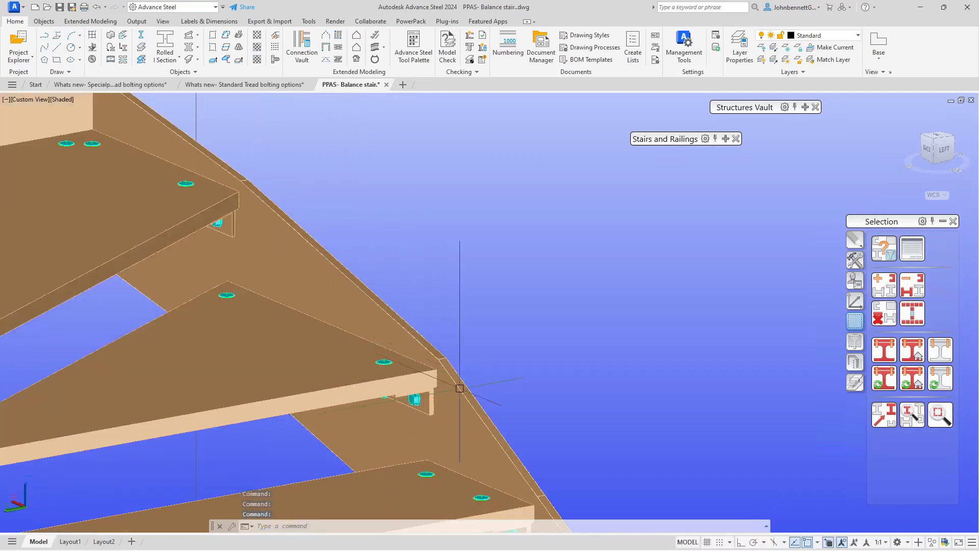
right_click(464, 219)
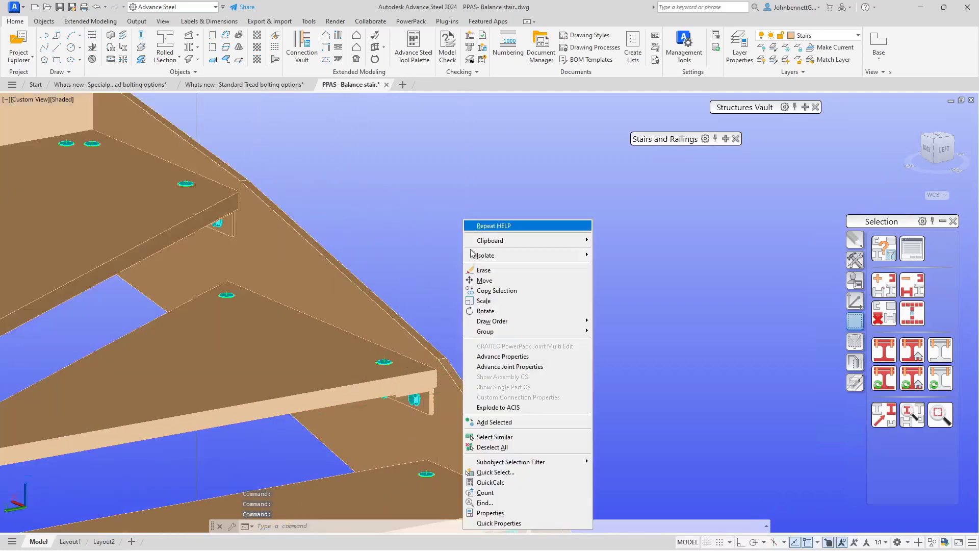
click(495, 367)
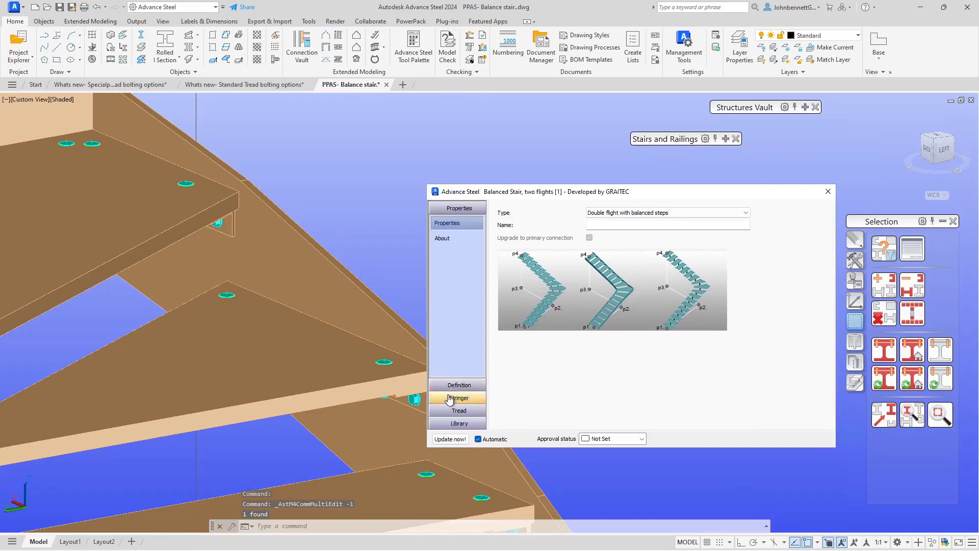
Step: Check the Tread > Connections bolt location choices, leaving it at Site
click(451, 410)
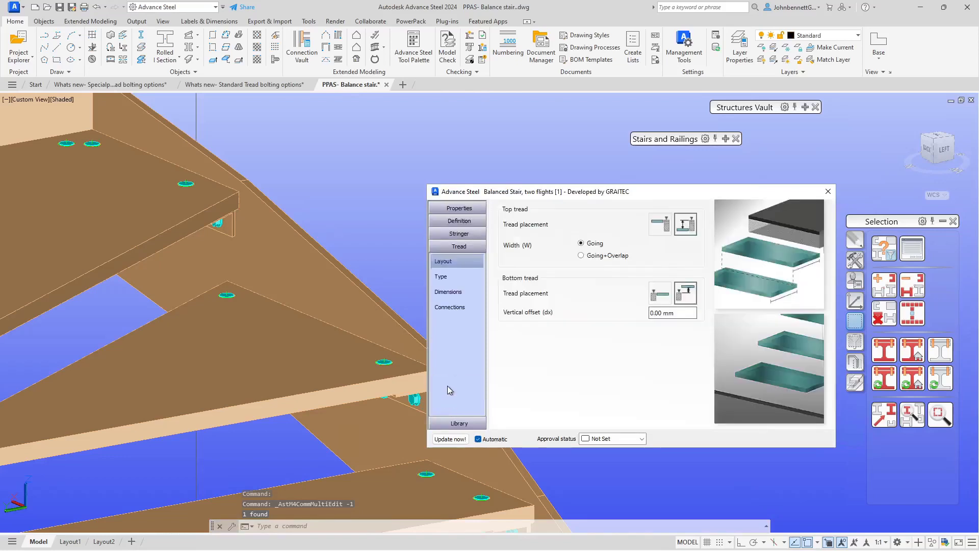
click(446, 308)
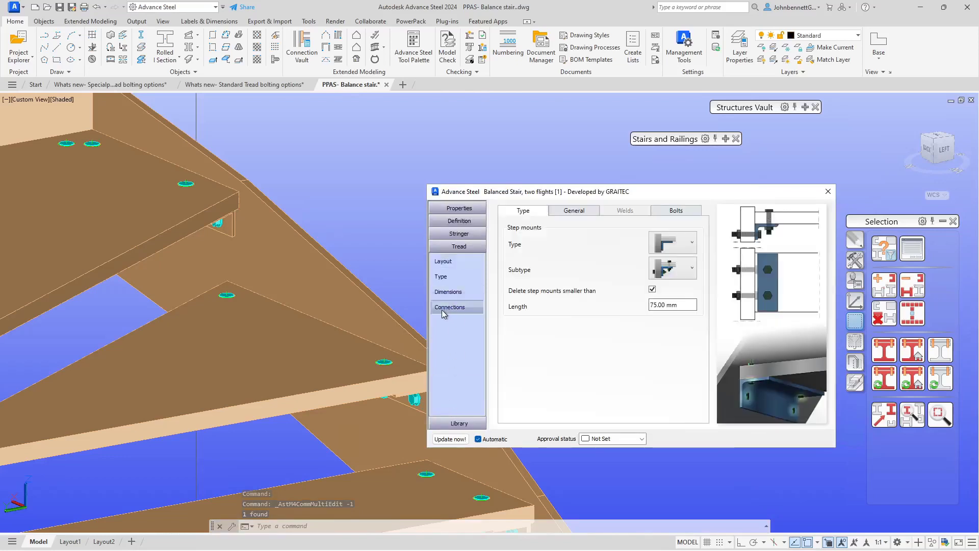
click(671, 211)
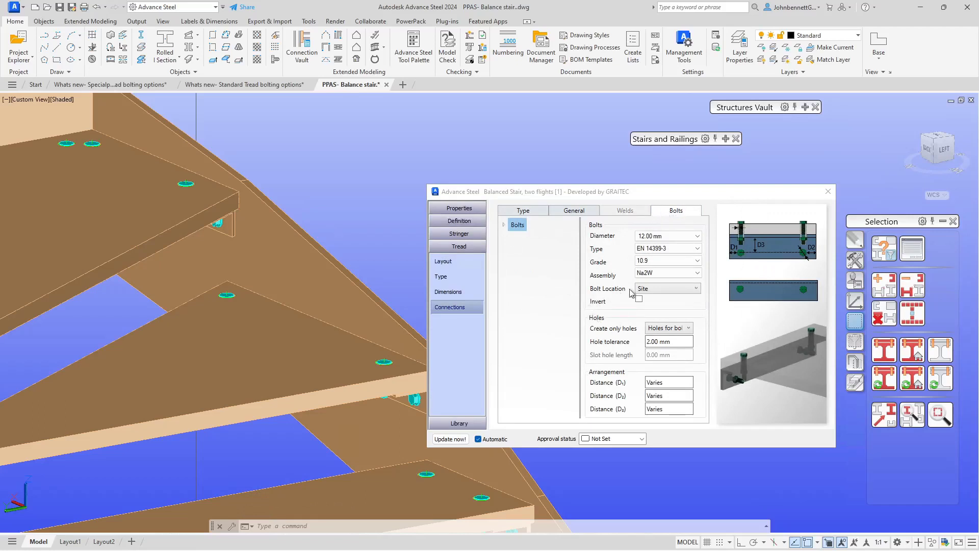
click(663, 289)
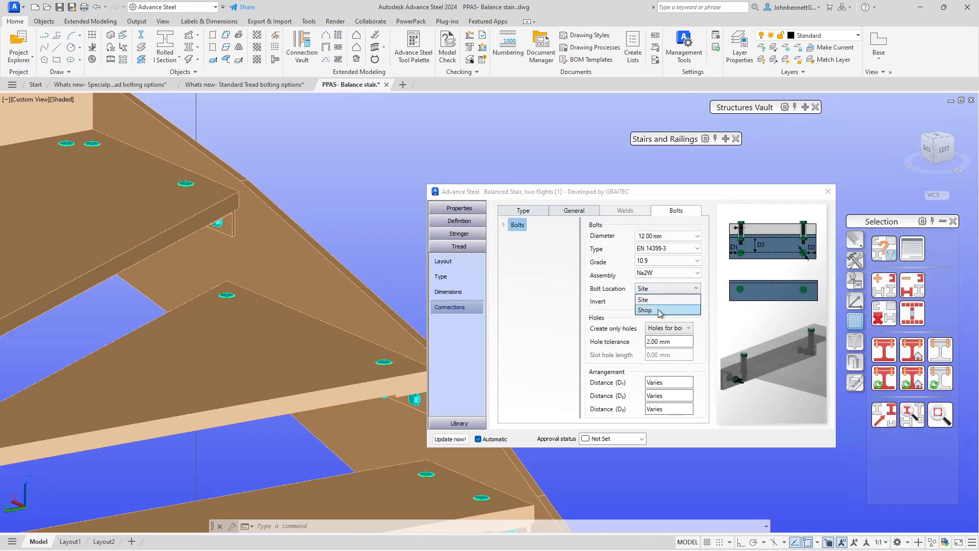
click(503, 226)
Step: Review the On Treads and On Stringers bolt groups, then close the Balanced Stair dialog
click(504, 226)
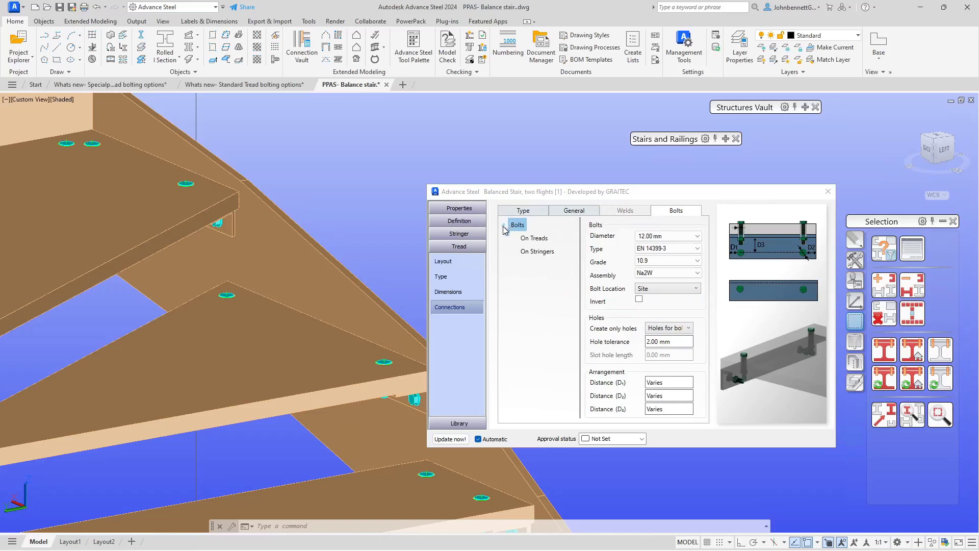
click(533, 238)
click(536, 253)
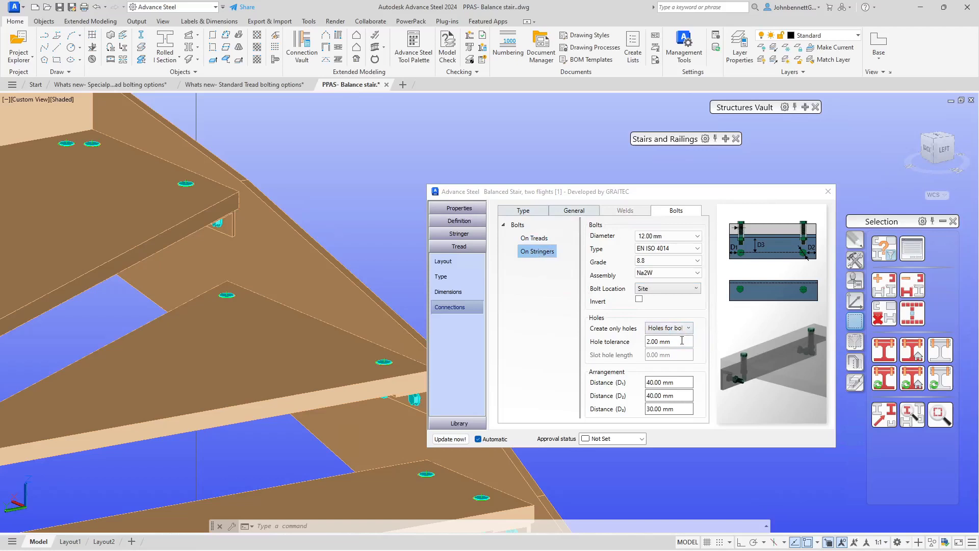
click(828, 192)
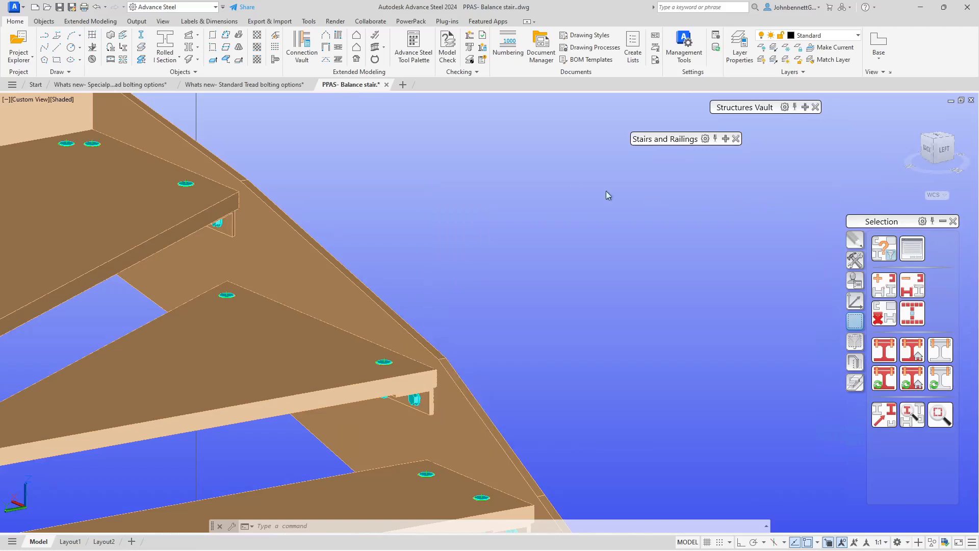
Step: Switch to the 'Whats new- Standard Tread bolting options' drawing and zoom out on its treads
click(202, 84)
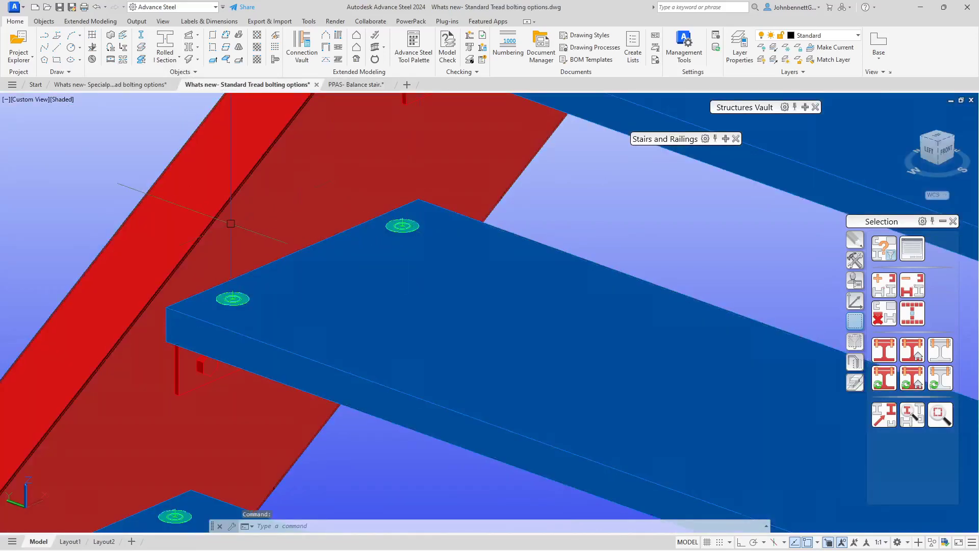
scroll(111, 222, down, 2)
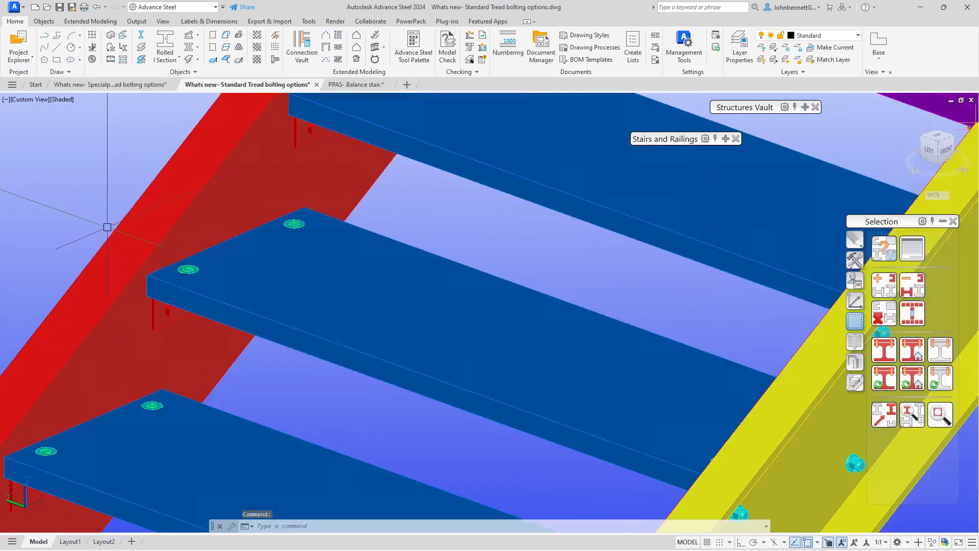